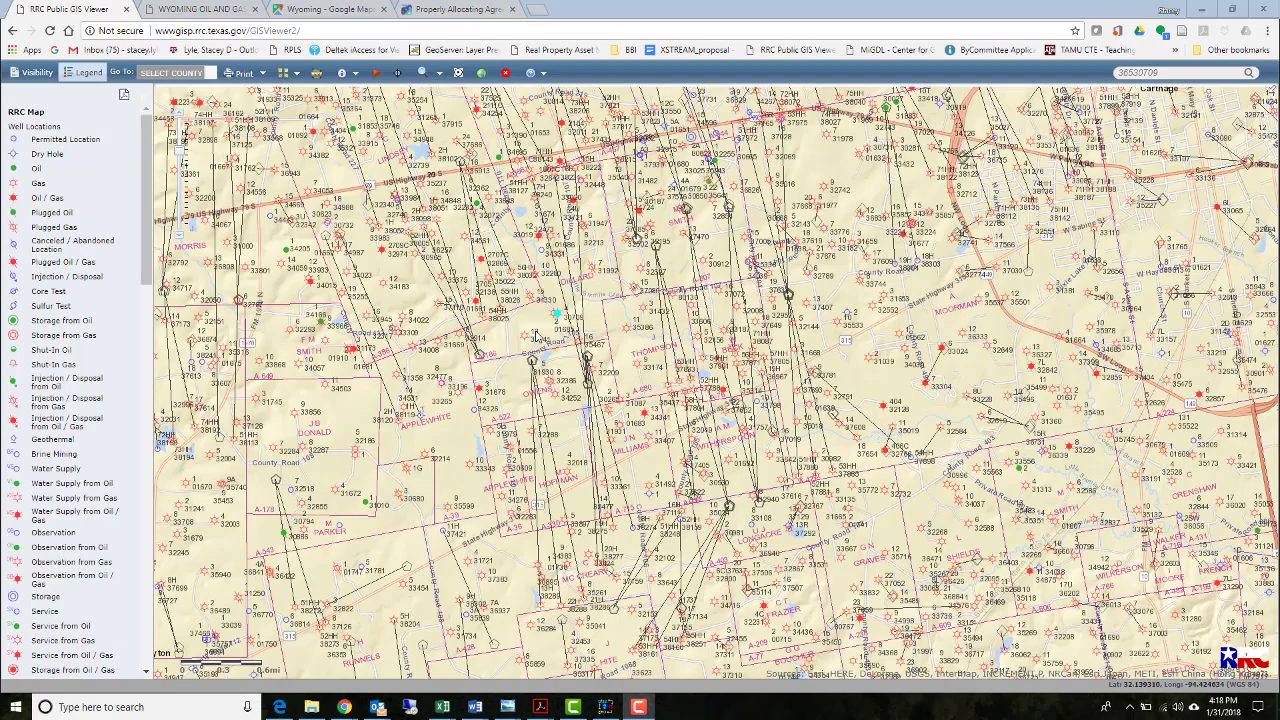
Step: Zoom out to Panola County and RRC district level, then back in west of Carthage
{"action": "scroll", "coordinate": [540, 337], "scroll_direction": "down", "scroll_amount": 2}
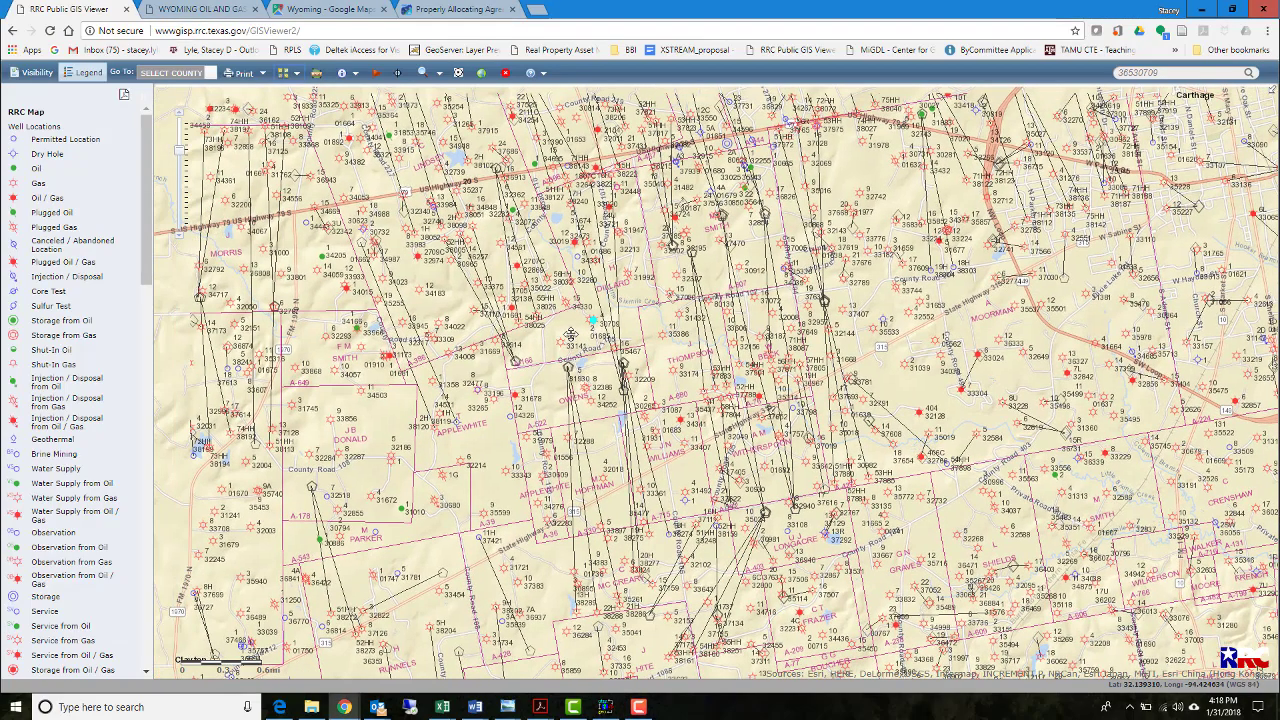
{"action": "scroll", "coordinate": [572, 340], "scroll_direction": "down", "scroll_amount": 3}
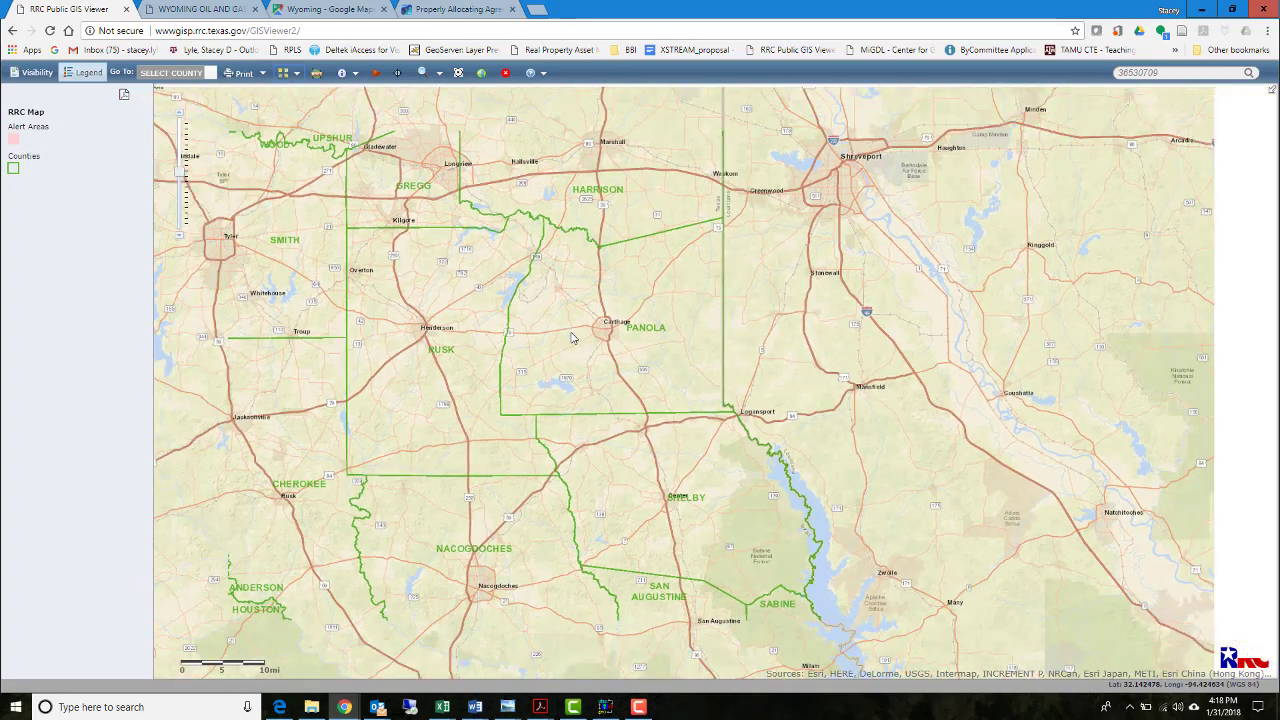
{"action": "scroll", "coordinate": [572, 337], "scroll_direction": "down", "scroll_amount": 3}
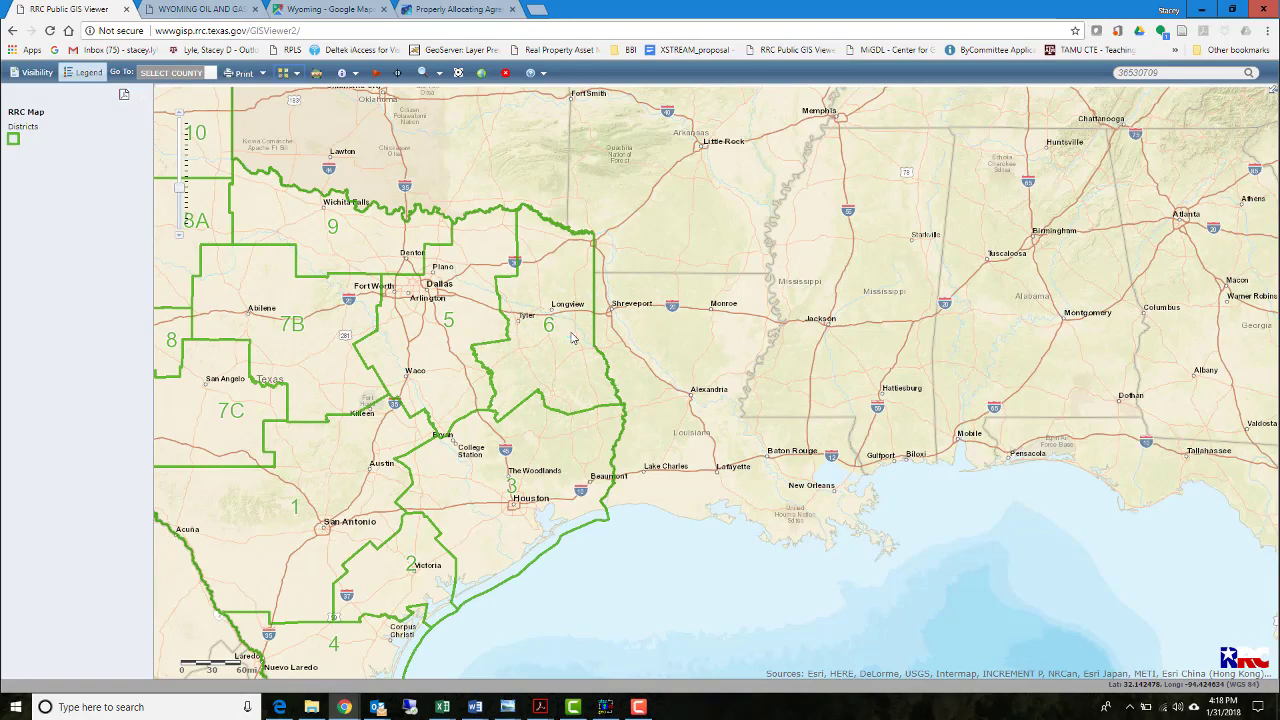
{"action": "scroll", "coordinate": [572, 337], "scroll_direction": "up", "scroll_amount": 2}
{"action": "scroll", "coordinate": [572, 337], "scroll_direction": "up", "scroll_amount": 2}
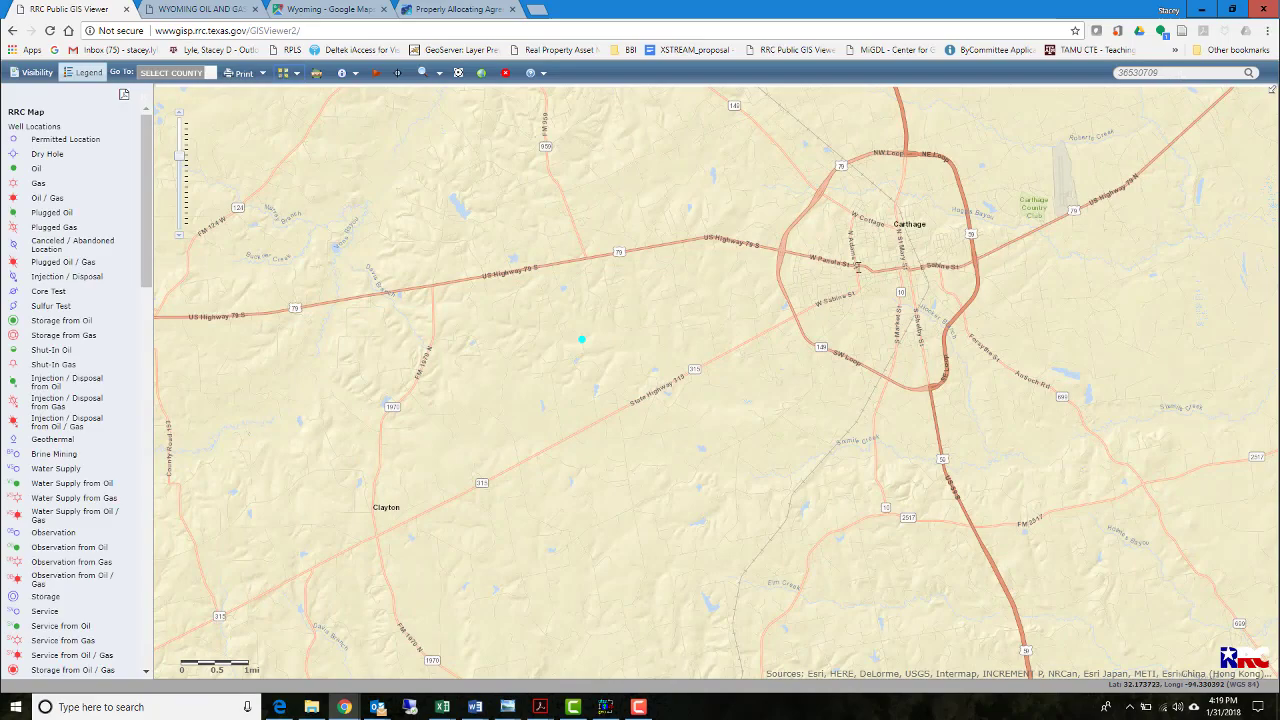
Step: Zoom in to read the cyan gas well's labels near DILLARD, then zoom back out
{"action": "mouse_move", "coordinate": [588, 343]}
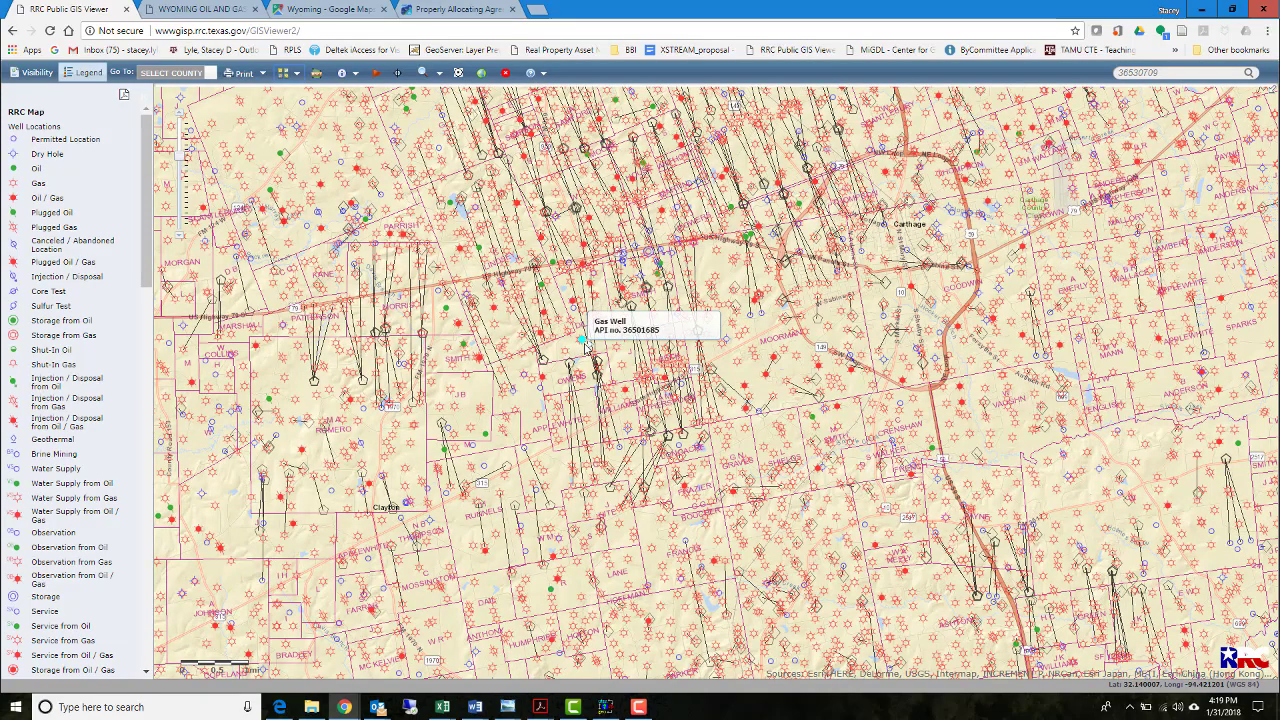
{"action": "scroll", "coordinate": [588, 343], "scroll_direction": "up", "scroll_amount": 1}
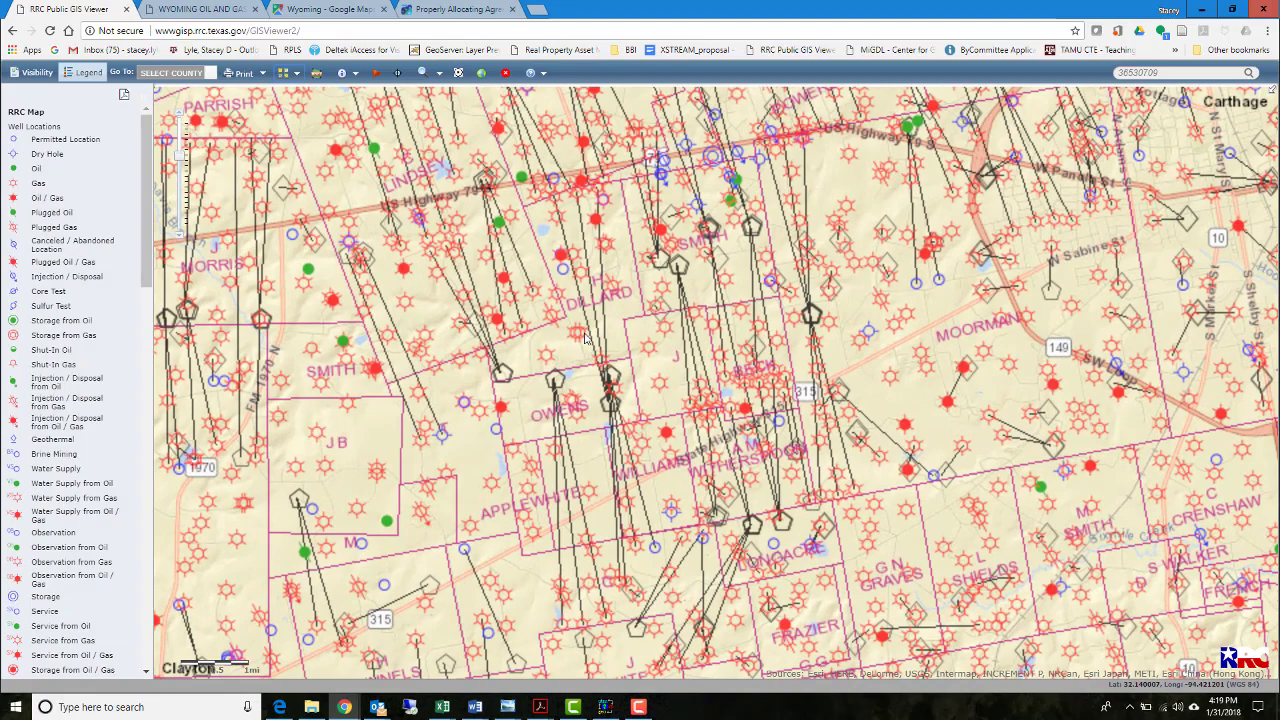
{"action": "scroll", "coordinate": [585, 340], "scroll_direction": "up", "scroll_amount": 2}
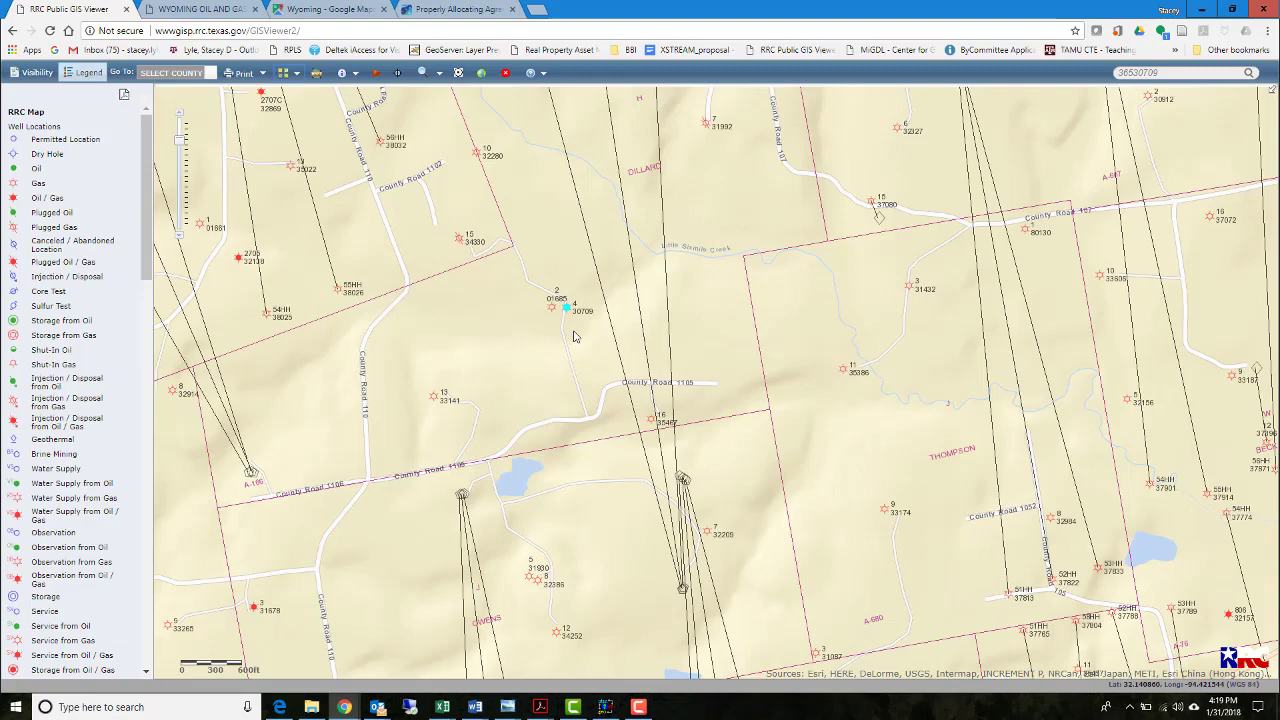
{"action": "scroll", "coordinate": [567, 310], "scroll_direction": "up", "scroll_amount": 1}
{"action": "scroll", "coordinate": [567, 313], "scroll_direction": "down", "scroll_amount": 2}
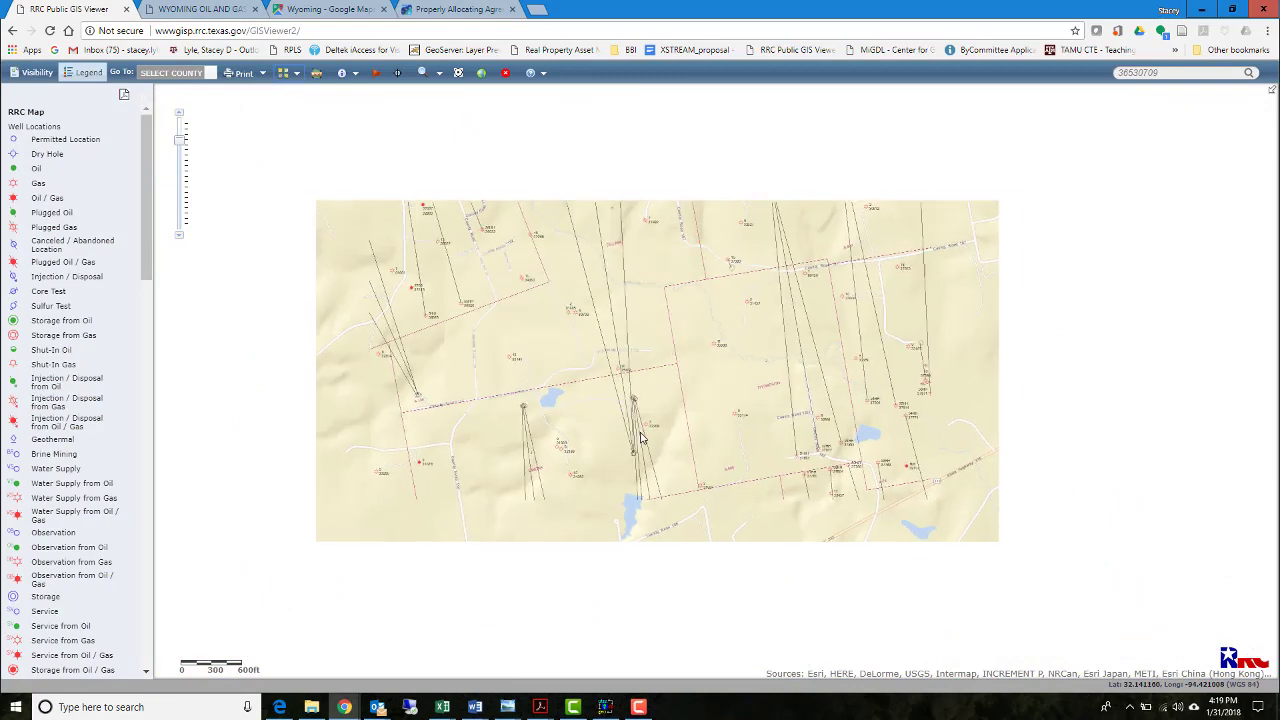
{"action": "scroll", "coordinate": [577, 427], "scroll_direction": "down", "scroll_amount": 2}
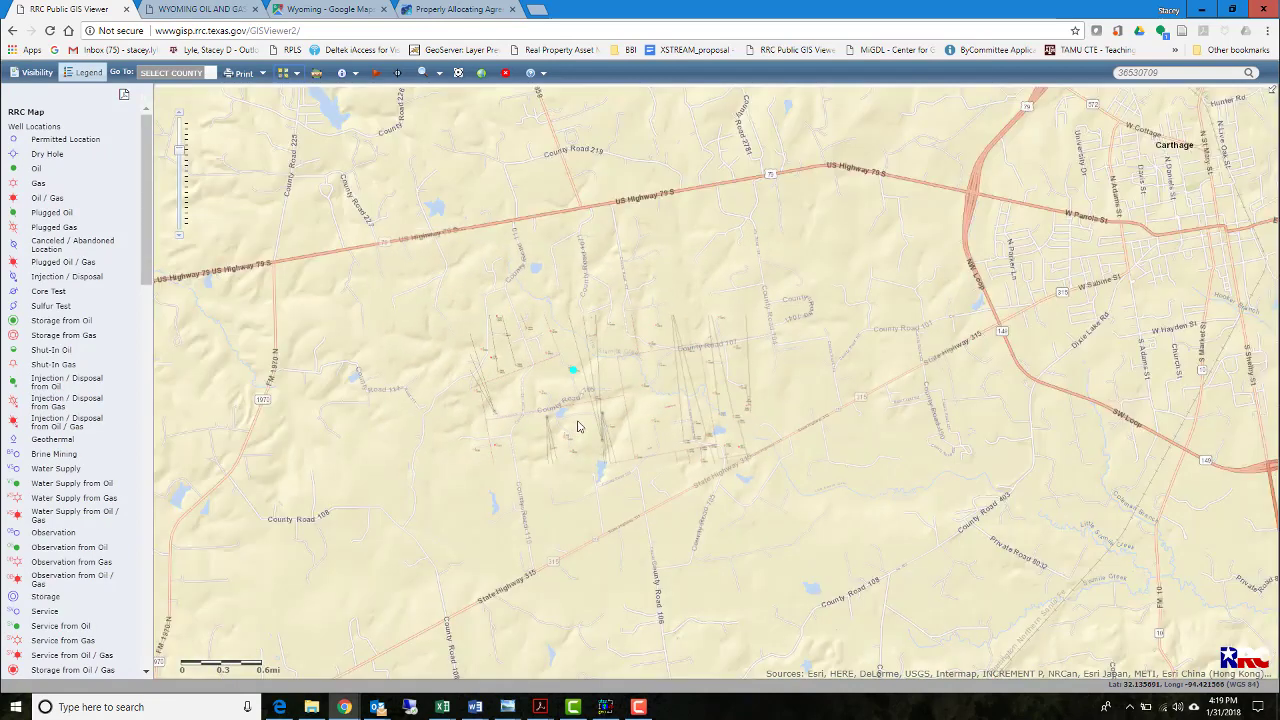
{"action": "mouse_move", "coordinate": [588, 418]}
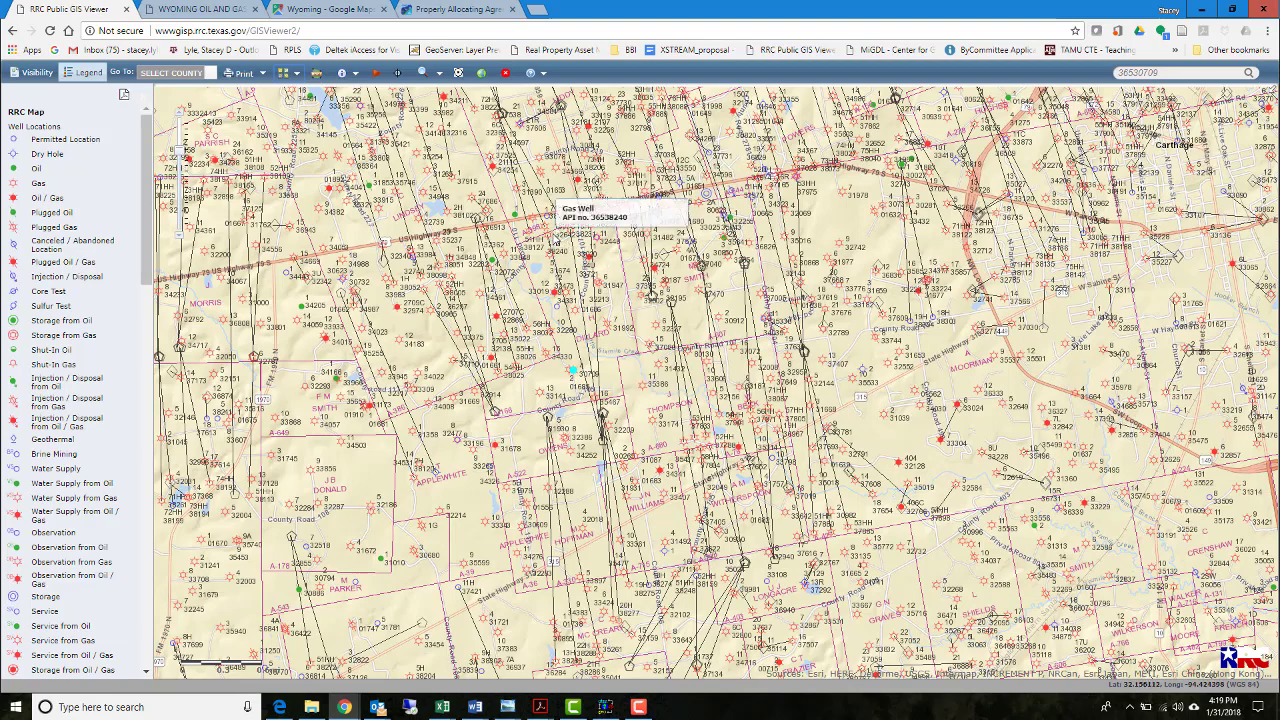
Step: Identify the cyan-marked well using the Wells identify layer
{"action": "left_click", "coordinate": [345, 76]}
{"action": "left_click", "coordinate": [349, 92]}
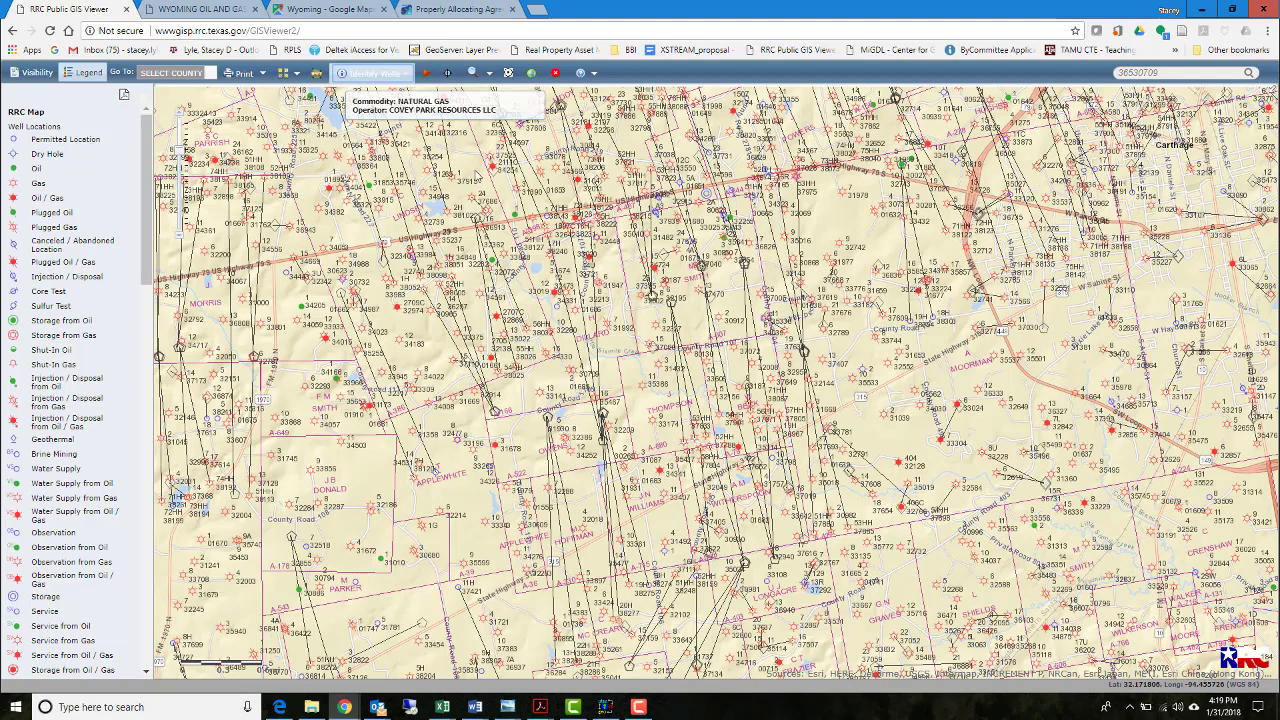
{"action": "left_click", "coordinate": [551, 238]}
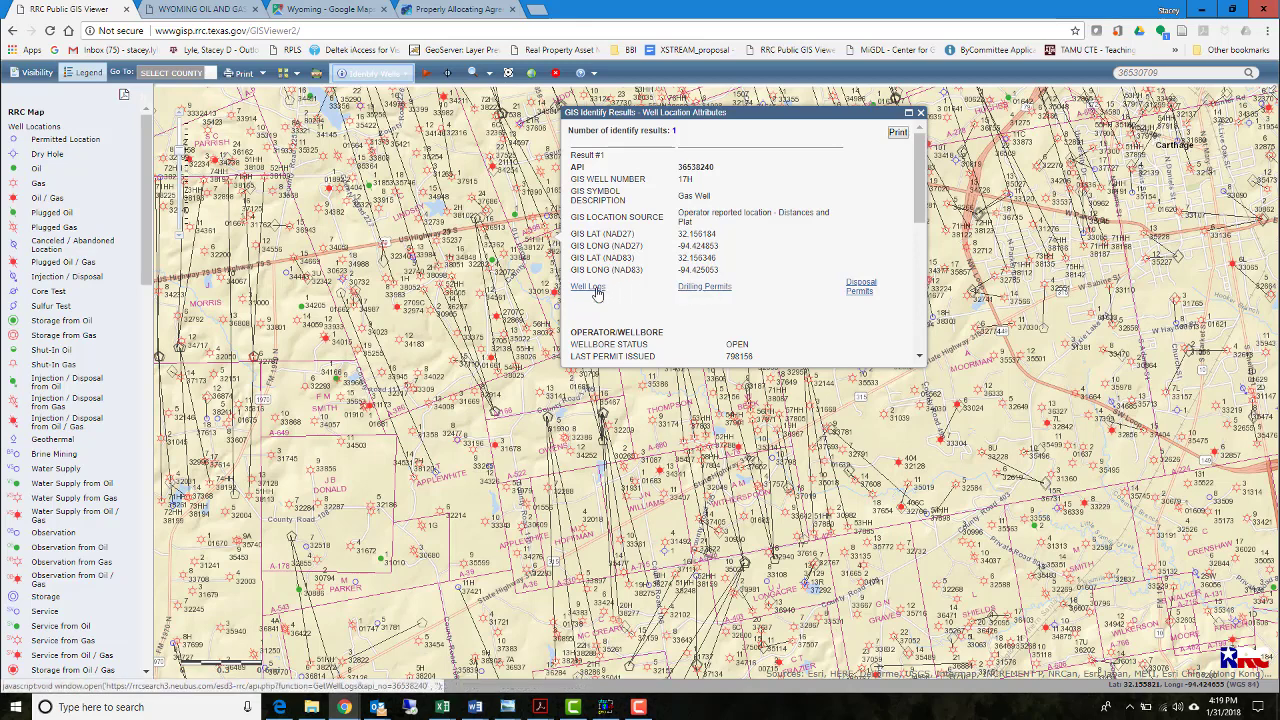
Step: Review well 17H's operator, lease and completion attributes and open its drilling permits
{"action": "scroll", "coordinate": [600, 290], "scroll_direction": "down", "scroll_amount": 1}
{"action": "scroll", "coordinate": [745, 265], "scroll_direction": "down", "scroll_amount": 1}
{"action": "scroll", "coordinate": [790, 251], "scroll_direction": "down", "scroll_amount": 1}
{"action": "scroll", "coordinate": [790, 251], "scroll_direction": "down", "scroll_amount": 1}
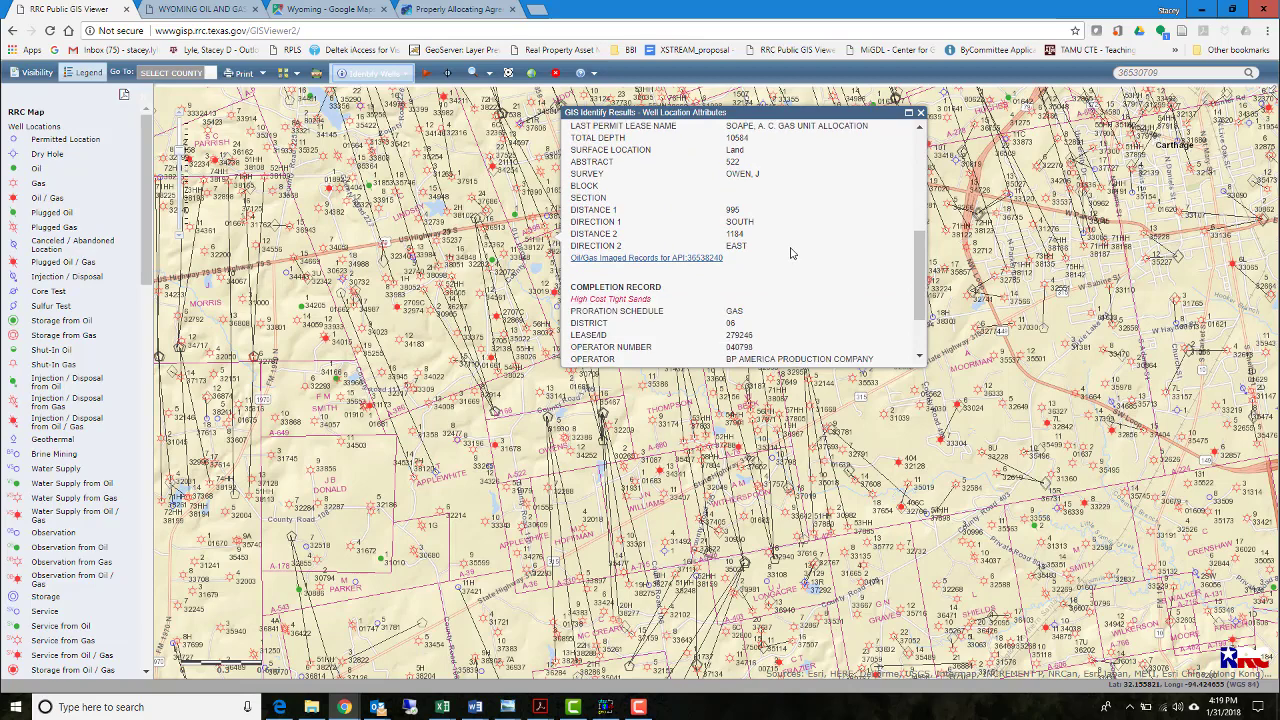
{"action": "scroll", "coordinate": [740, 270], "scroll_direction": "up", "scroll_amount": 3}
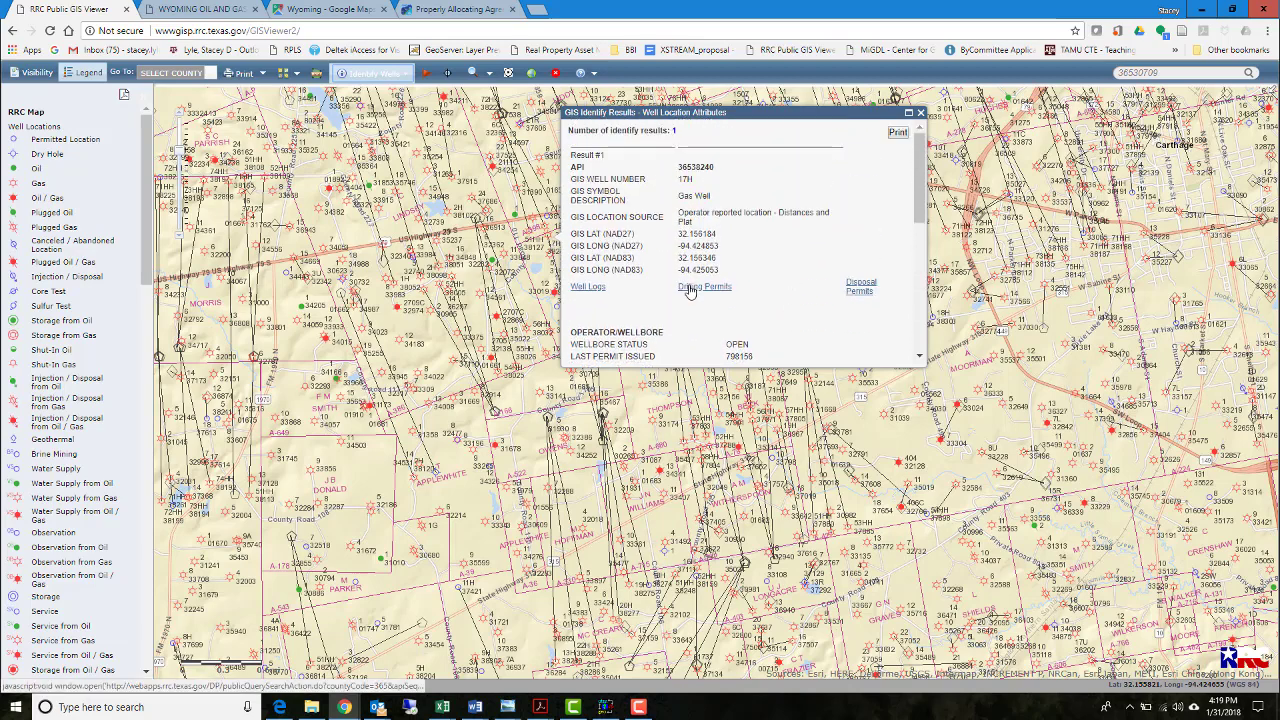
{"action": "left_click", "coordinate": [690, 289]}
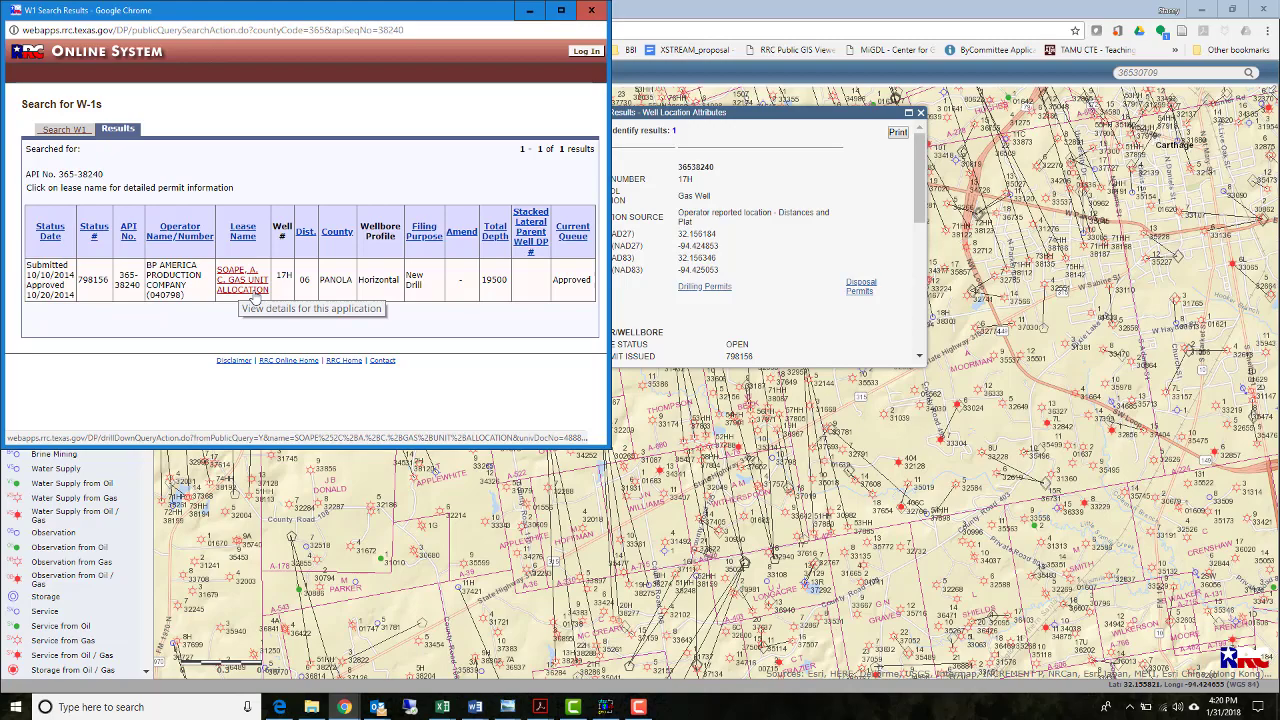
{"action": "left_click", "coordinate": [254, 294]}
{"action": "scroll", "coordinate": [254, 294], "scroll_direction": "down", "scroll_amount": 10}
{"action": "scroll", "coordinate": [254, 294], "scroll_direction": "down", "scroll_amount": 15}
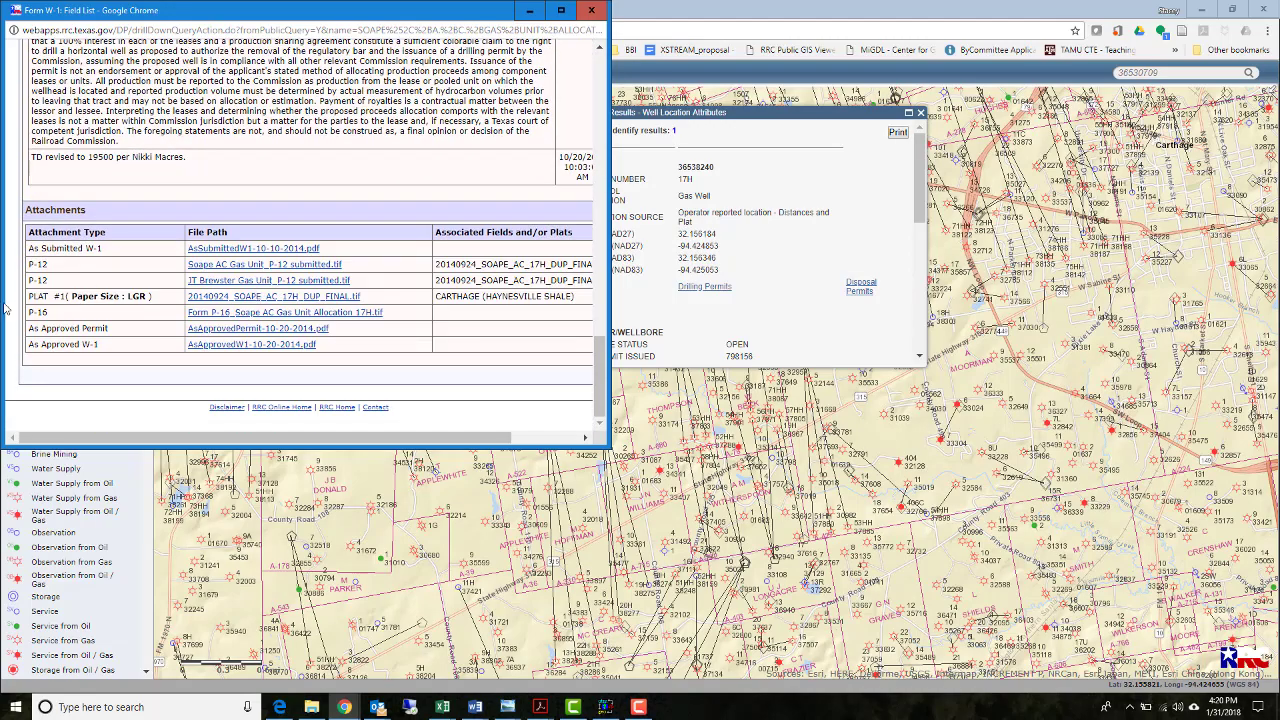
{"action": "left_click", "coordinate": [237, 303]}
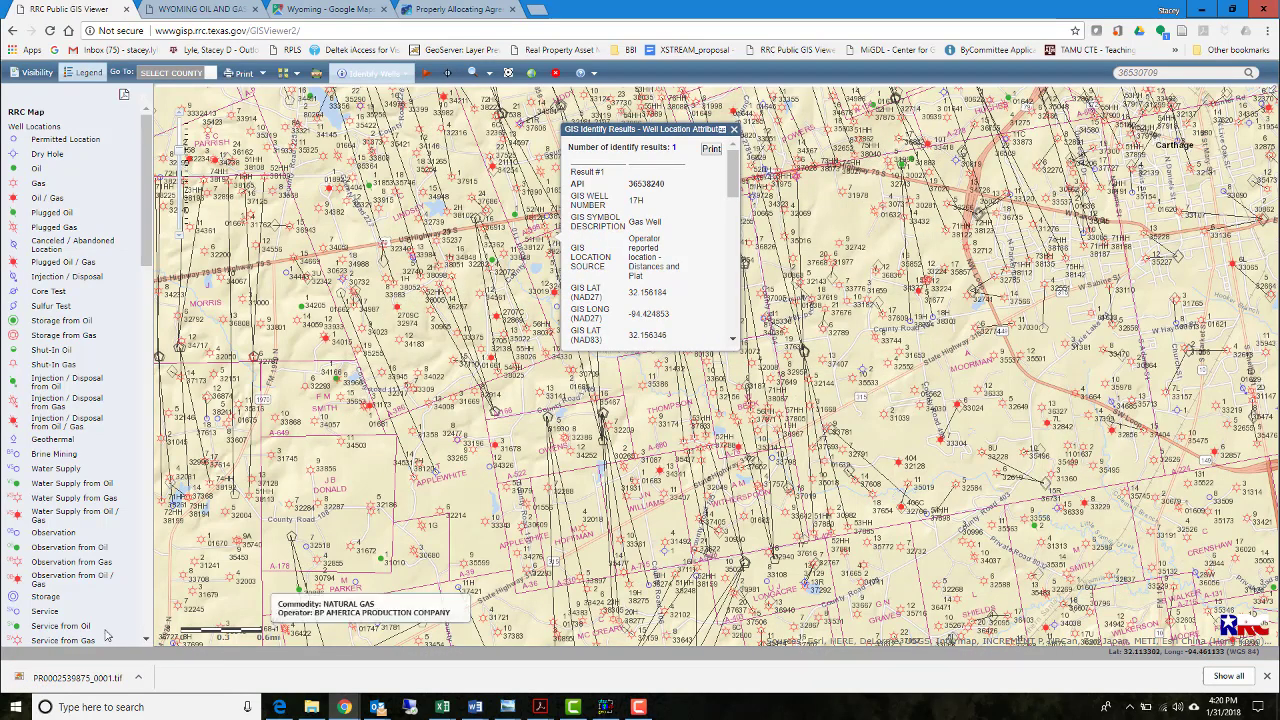
Step: View the downloaded permit image, then close the identify results and zoom in near Dillard
{"action": "left_click", "coordinate": [60, 678]}
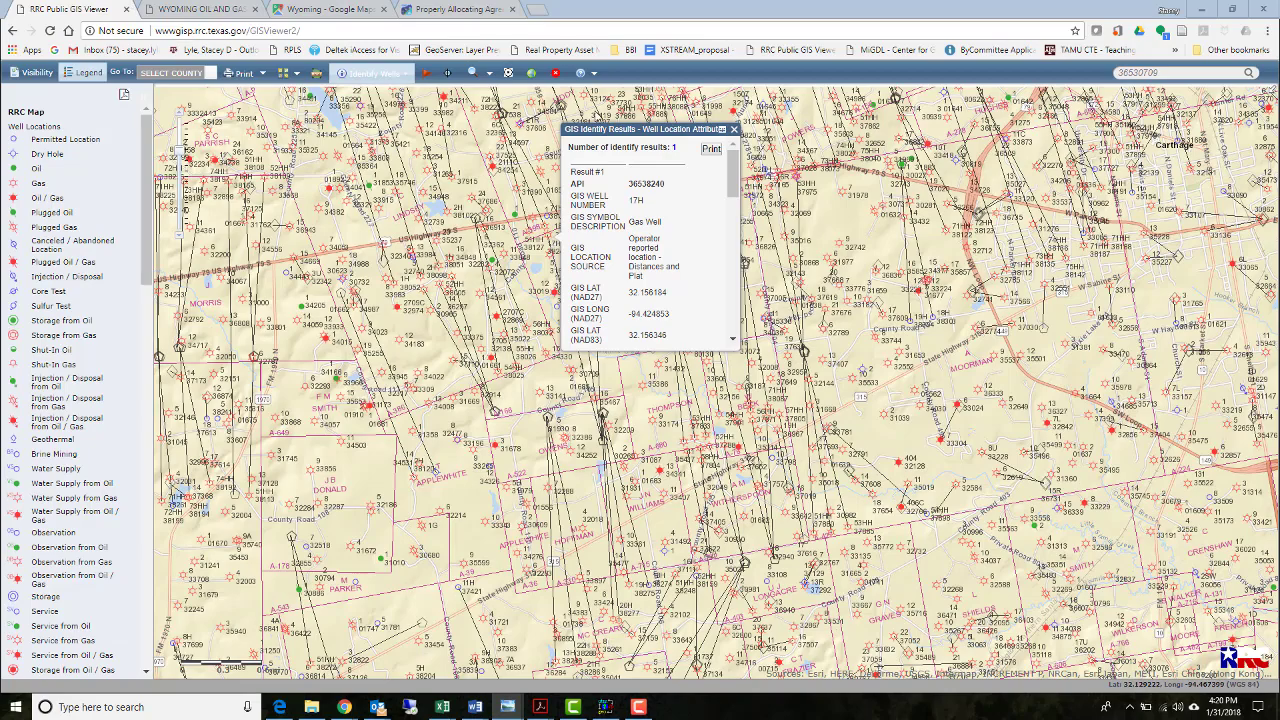
{"action": "left_click", "coordinate": [733, 129]}
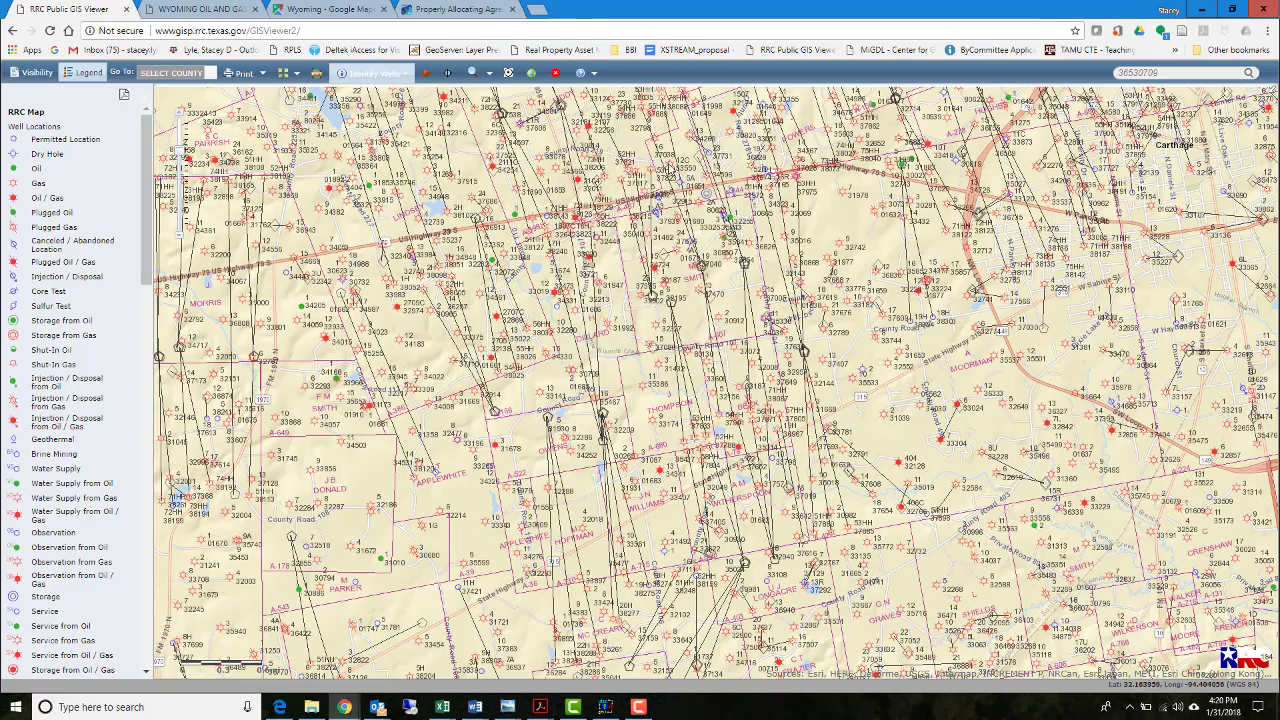
{"action": "scroll", "coordinate": [592, 345], "scroll_direction": "up", "scroll_amount": 2}
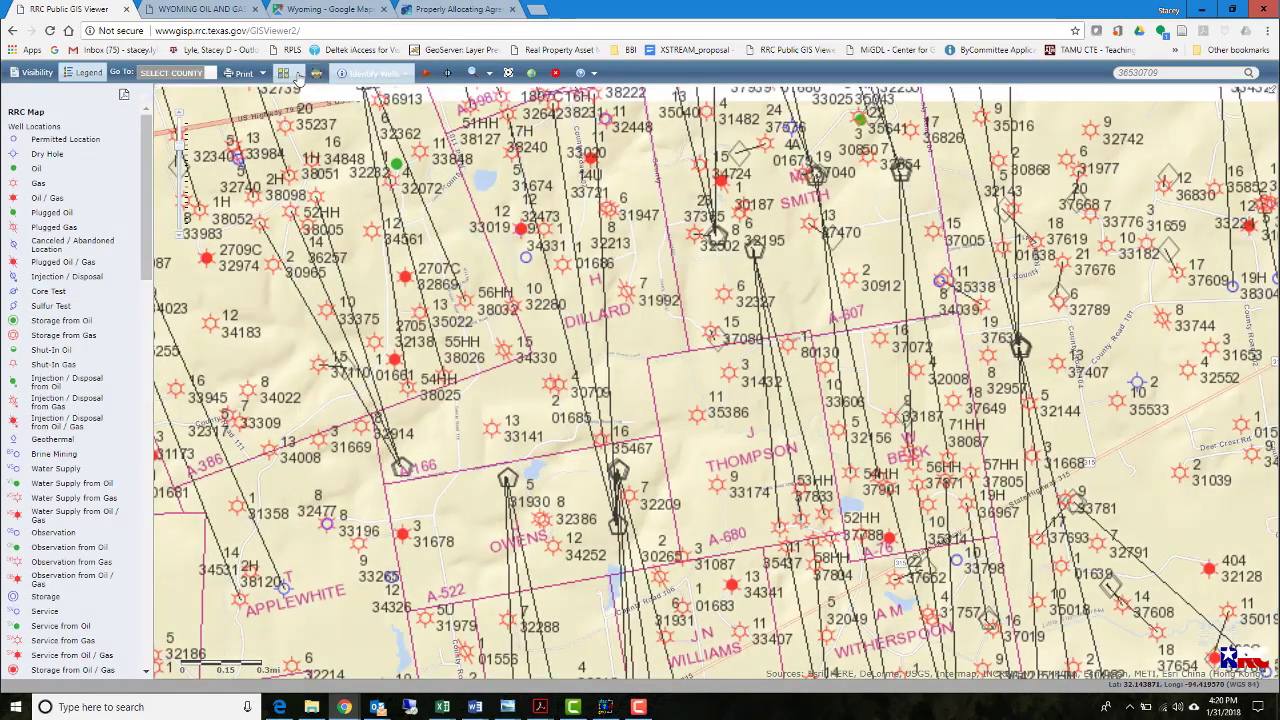
Step: Switch the basemap to Imagery and zoom in on the wells
{"action": "left_click", "coordinate": [294, 76]}
{"action": "left_click", "coordinate": [320, 126]}
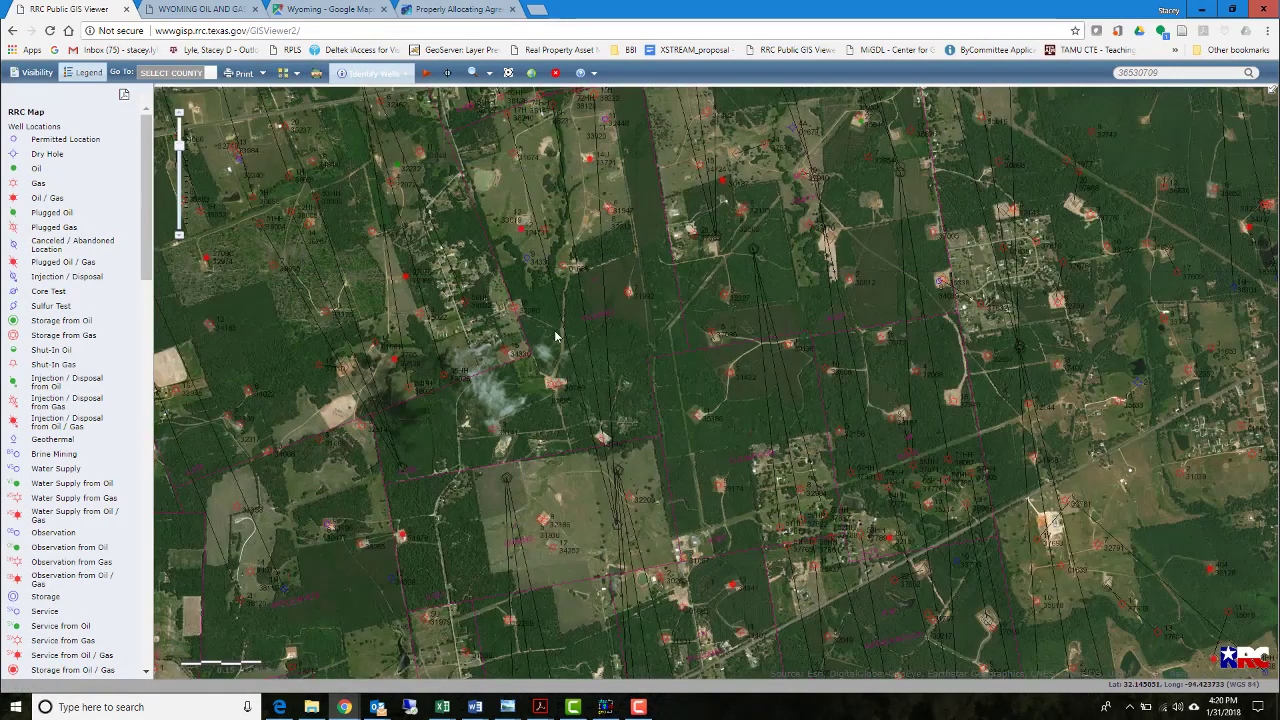
{"action": "mouse_move", "coordinate": [581, 346]}
{"action": "scroll", "coordinate": [580, 346], "scroll_direction": "up", "scroll_amount": 1}
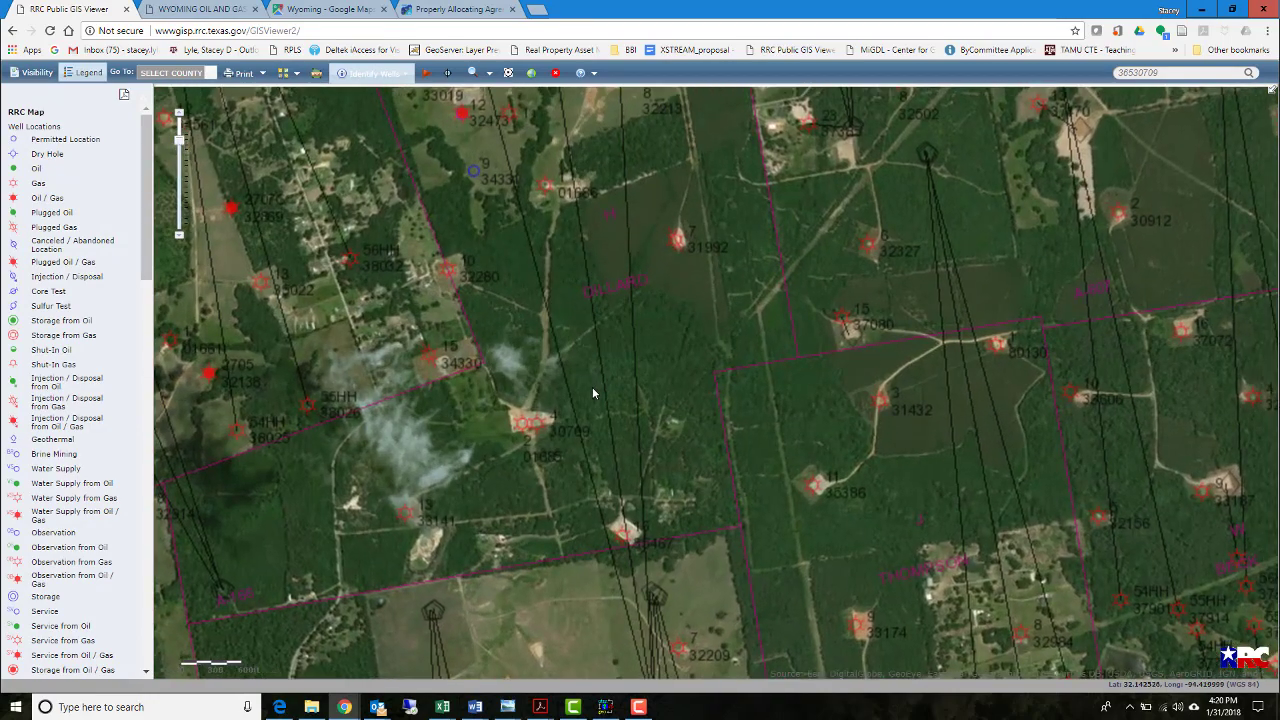
Step: Zoom and pan to center a single cleared well pad
{"action": "left_click_drag", "start_coordinate": [658, 557], "coordinate": [688, 437]}
{"action": "scroll", "coordinate": [662, 445], "scroll_direction": "up", "scroll_amount": 1}
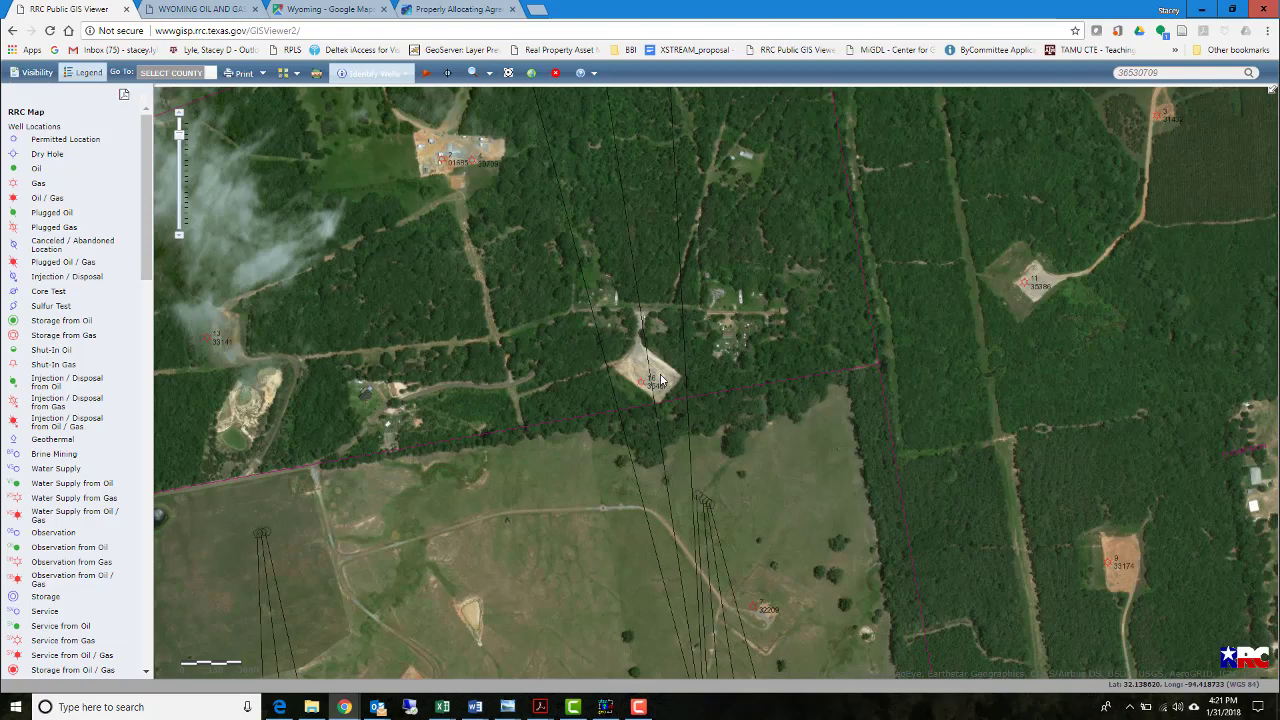
{"action": "left_click_drag", "start_coordinate": [684, 424], "coordinate": [791, 263]}
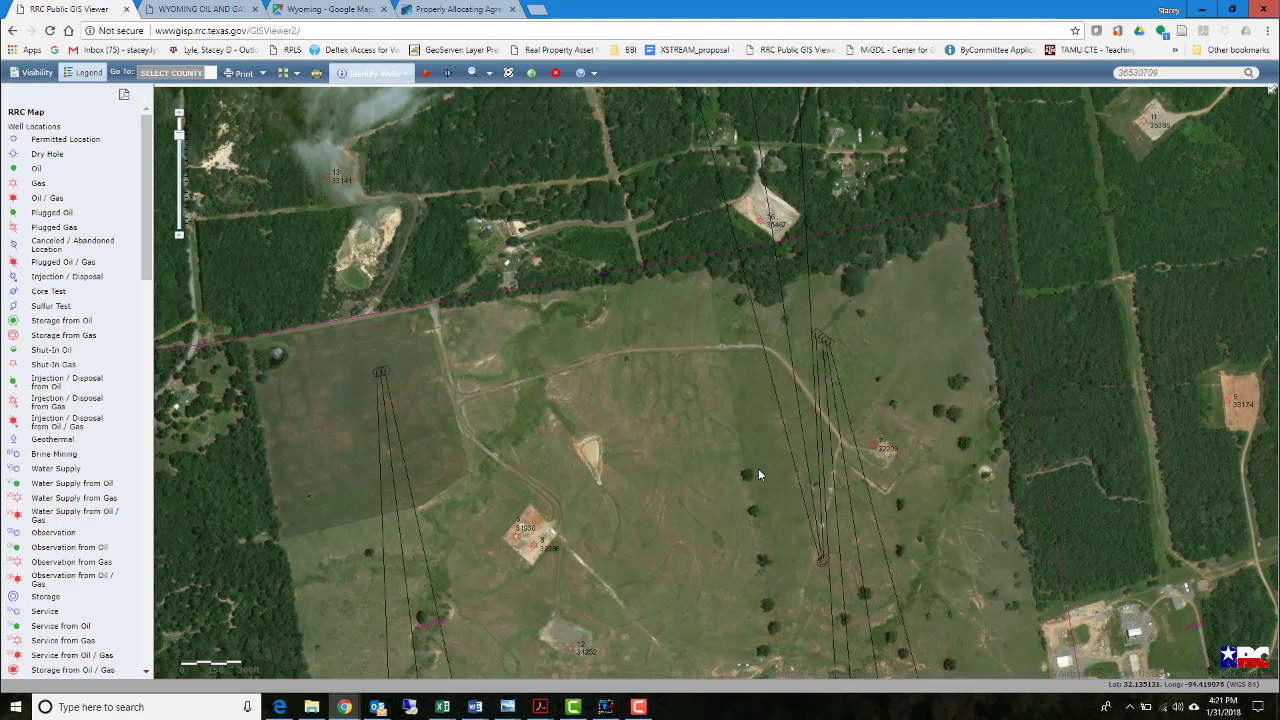
{"action": "left_click_drag", "start_coordinate": [788, 259], "coordinate": [790, 310]}
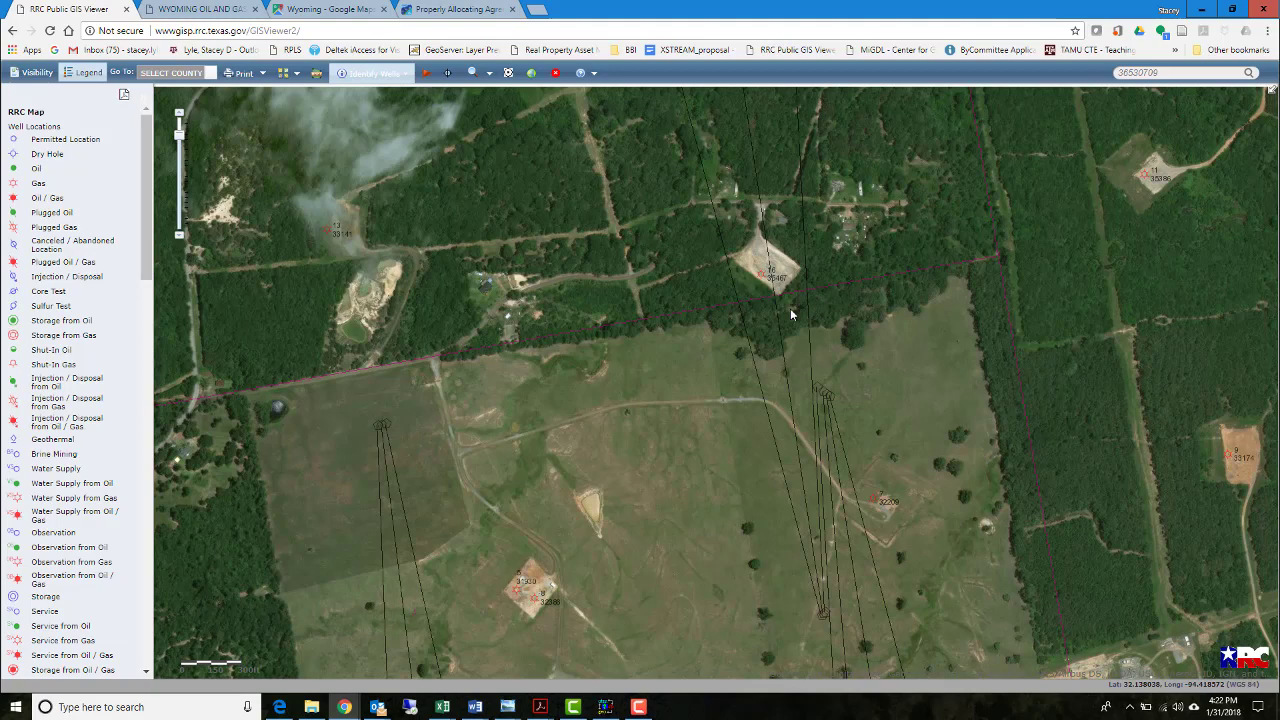
Step: Zoom out and pan across the pasture and northern forested well pads, then go to the Wyoming unit map
{"action": "left_click_drag", "start_coordinate": [814, 391], "coordinate": [794, 486]}
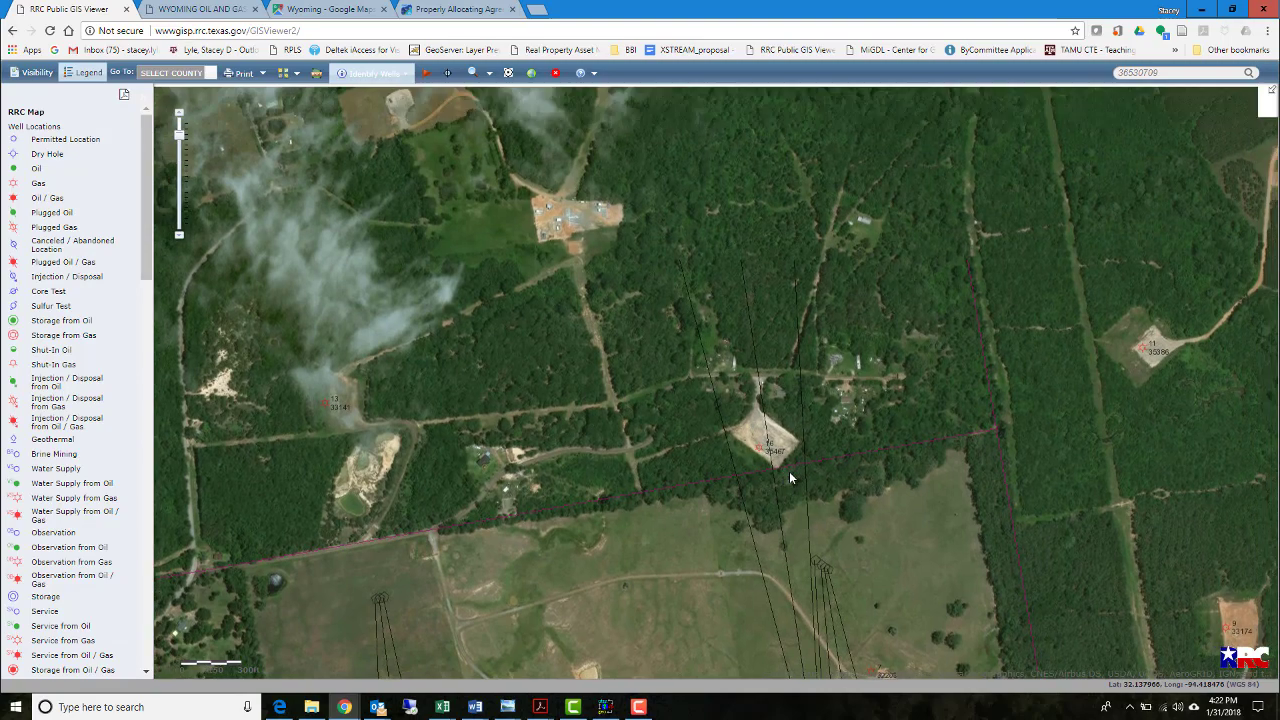
{"action": "scroll", "coordinate": [782, 522], "scroll_direction": "down", "scroll_amount": 2}
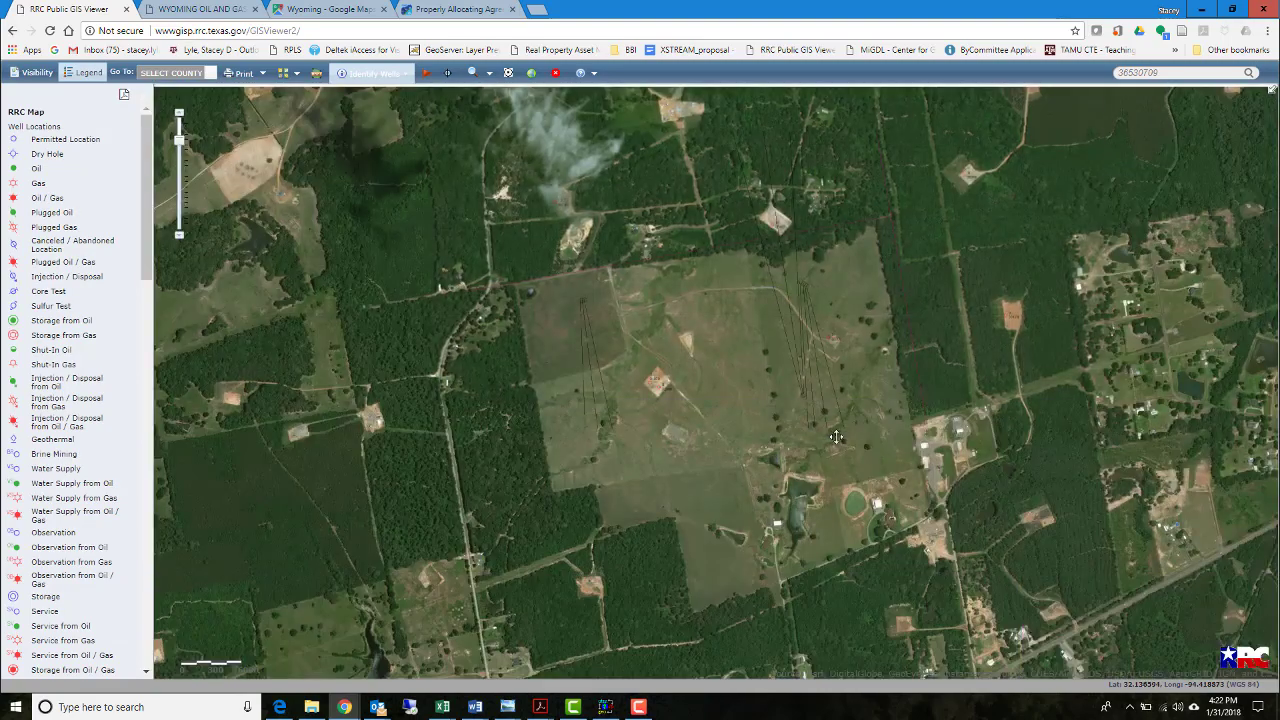
{"action": "left_click_drag", "start_coordinate": [857, 457], "coordinate": [877, 372]}
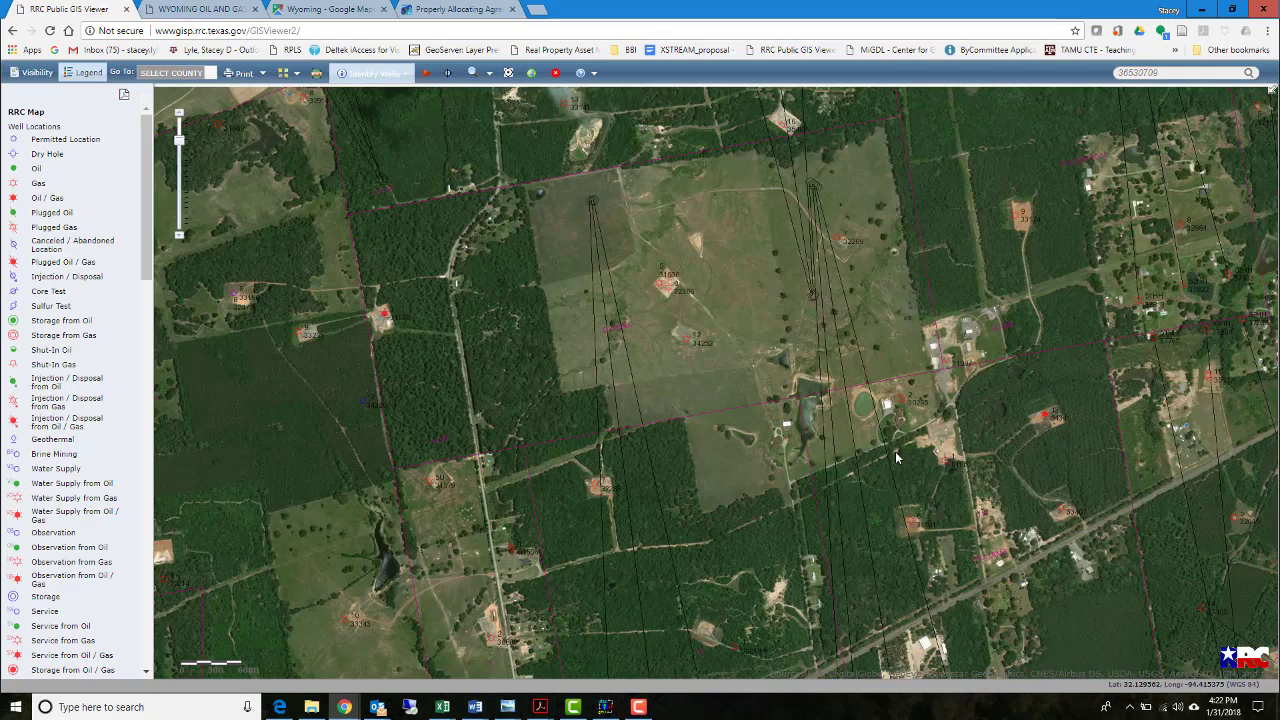
{"action": "left_click_drag", "start_coordinate": [872, 425], "coordinate": [773, 406]}
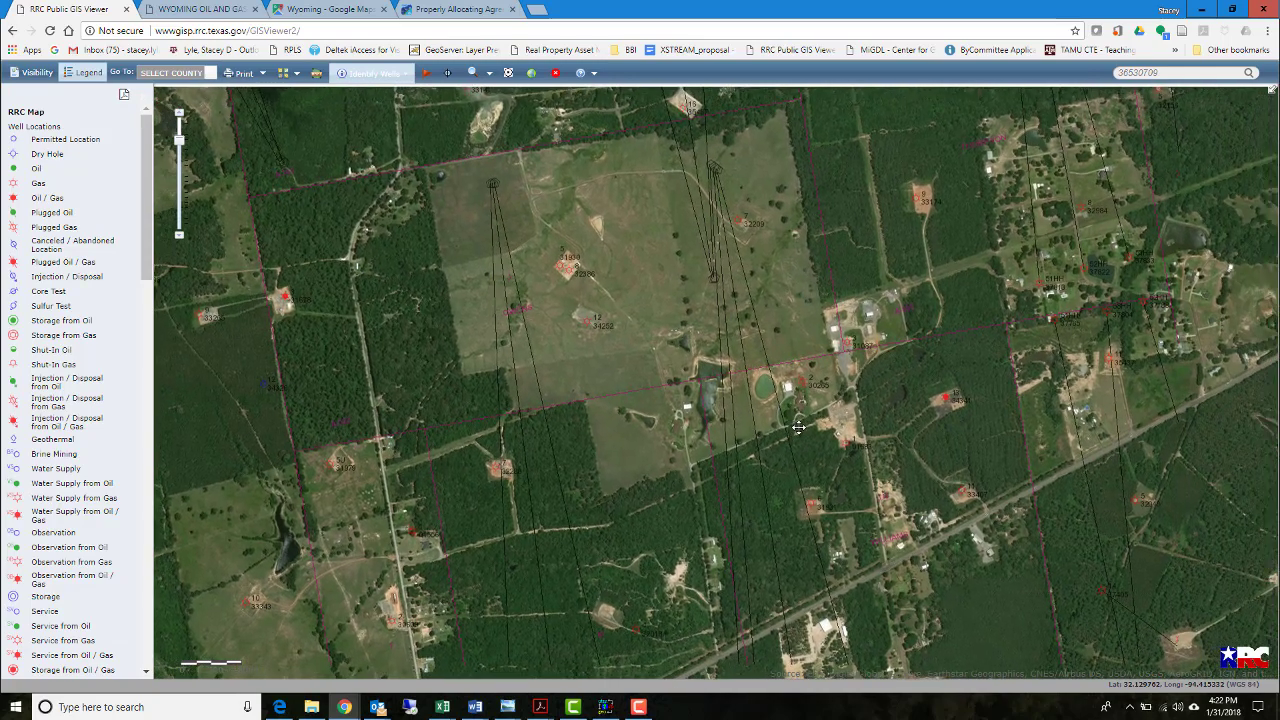
{"action": "left_click_drag", "start_coordinate": [687, 490], "coordinate": [530, 535]}
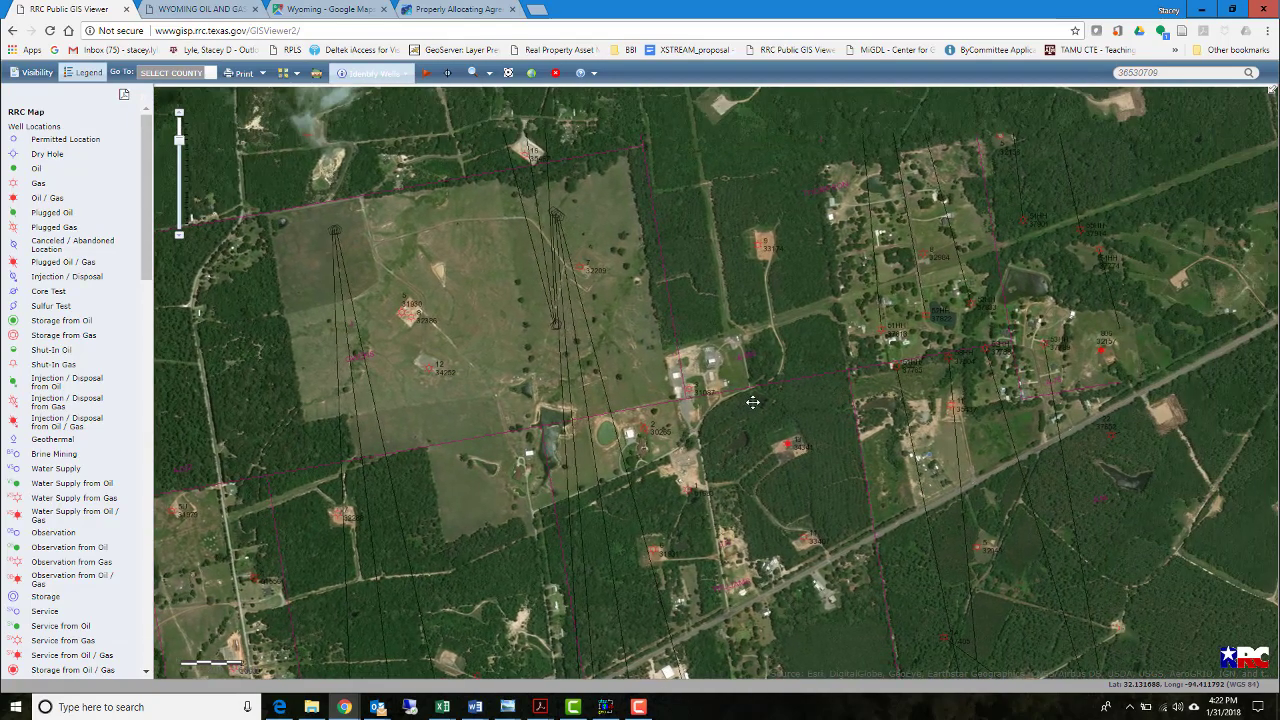
{"action": "left_click_drag", "start_coordinate": [926, 390], "coordinate": [1010, 448]}
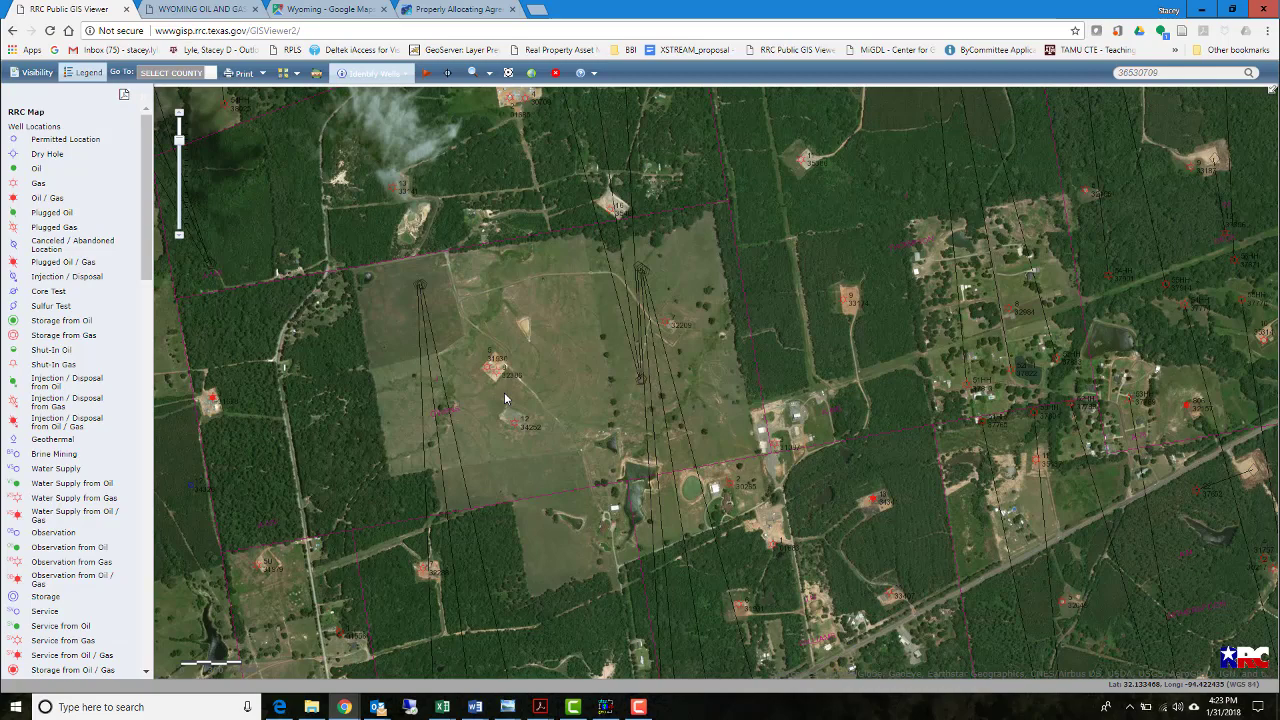
{"action": "left_click_drag", "start_coordinate": [681, 320], "coordinate": [685, 464]}
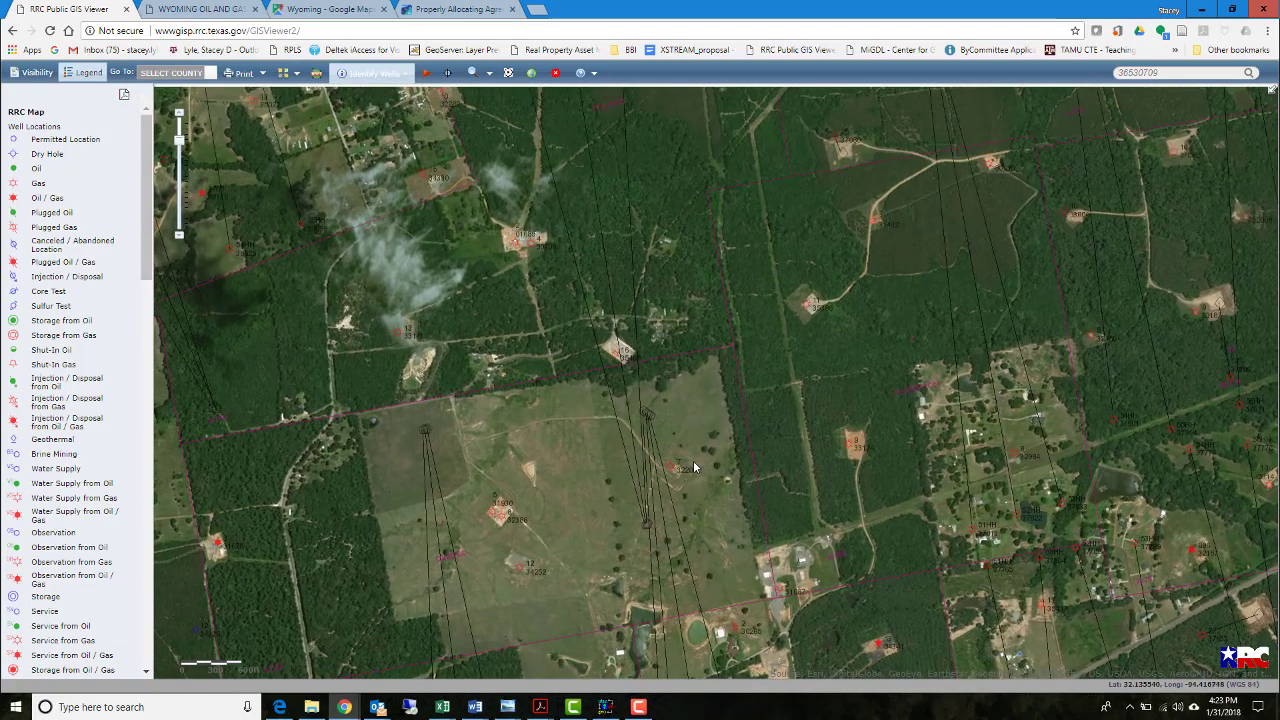
{"action": "left_click", "coordinate": [211, 9]}
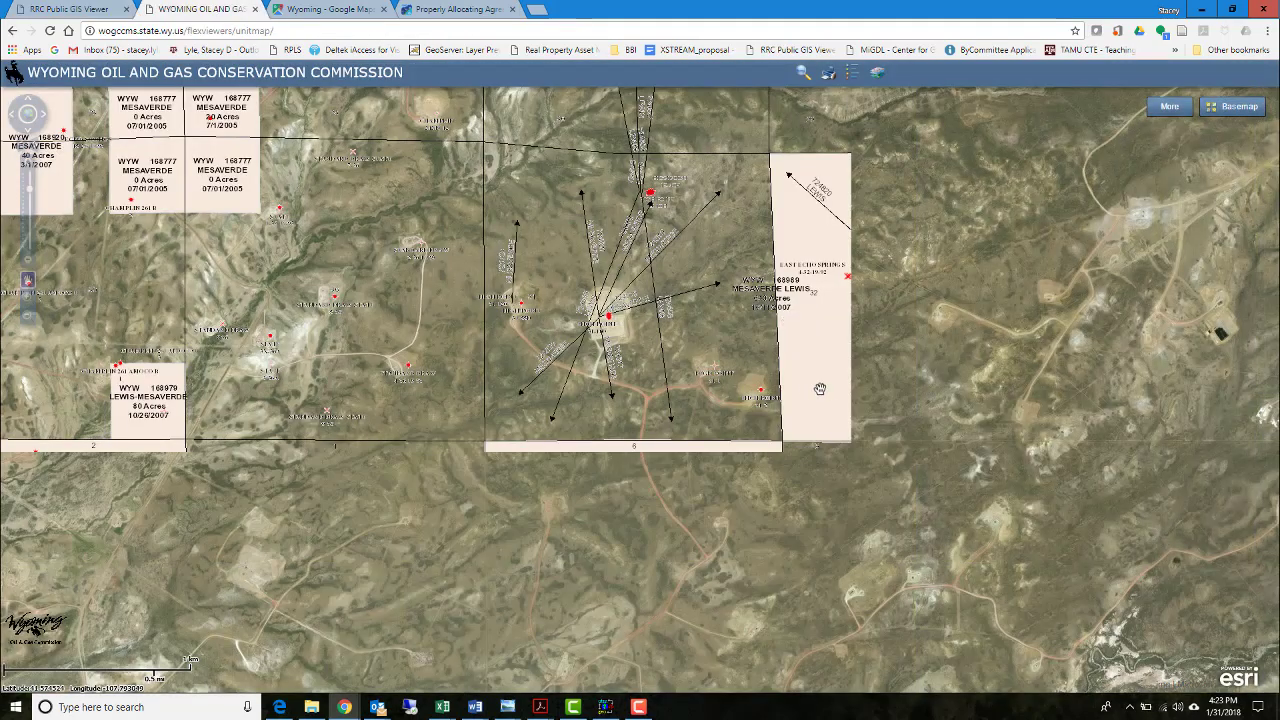
Step: Pan across the Mesaverde unit tracts, then switch to the Wyoming Google Maps tab
{"action": "left_click_drag", "start_coordinate": [593, 345], "coordinate": [598, 362]}
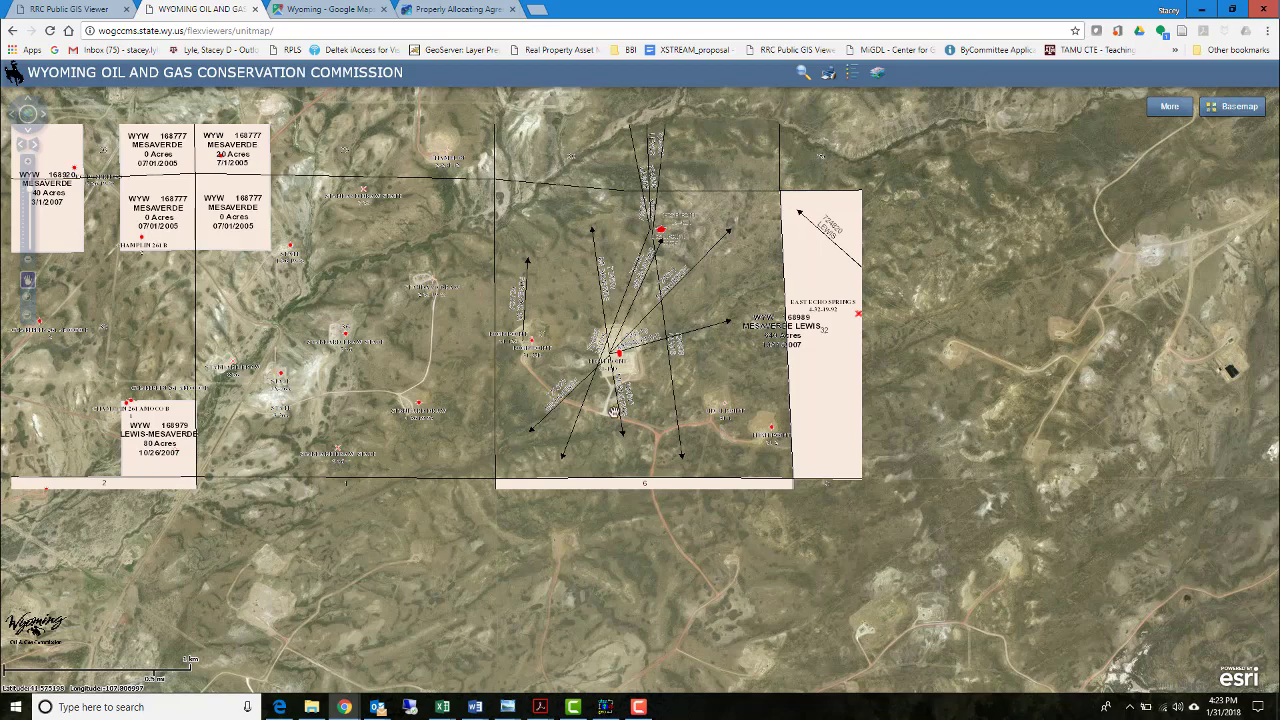
{"action": "left_click_drag", "start_coordinate": [636, 365], "coordinate": [625, 289]}
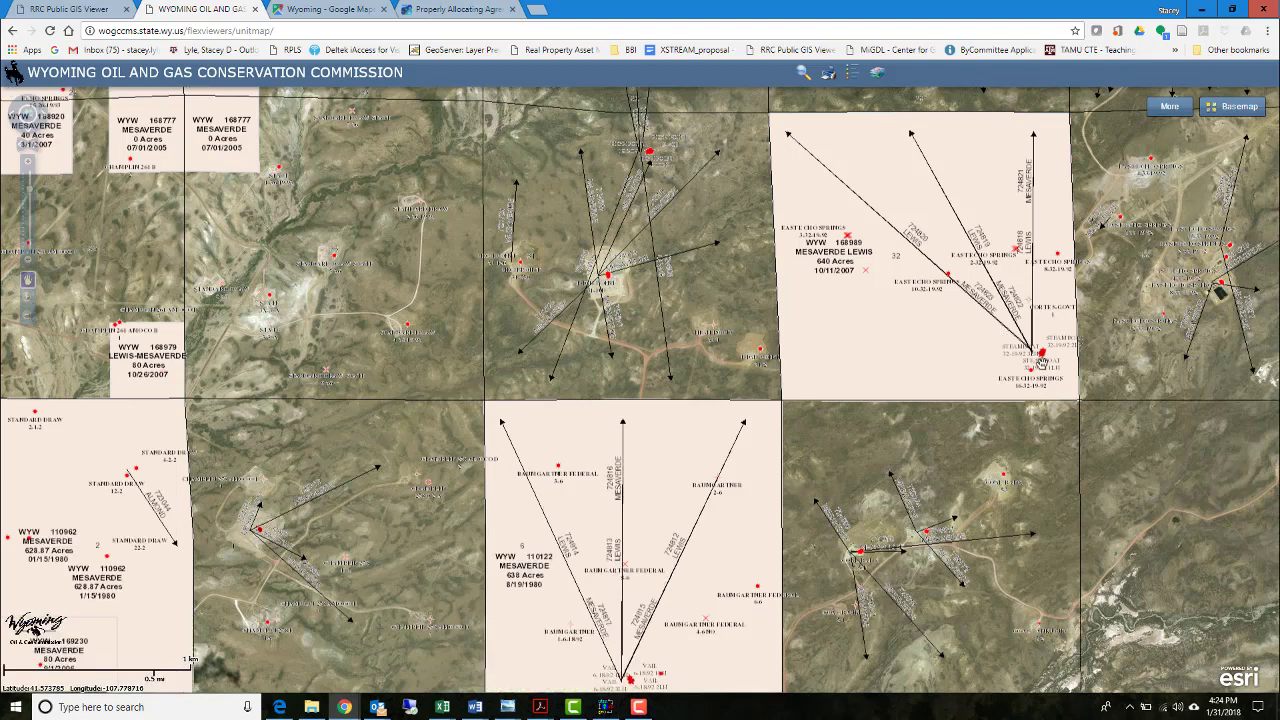
{"action": "left_click", "coordinate": [345, 9]}
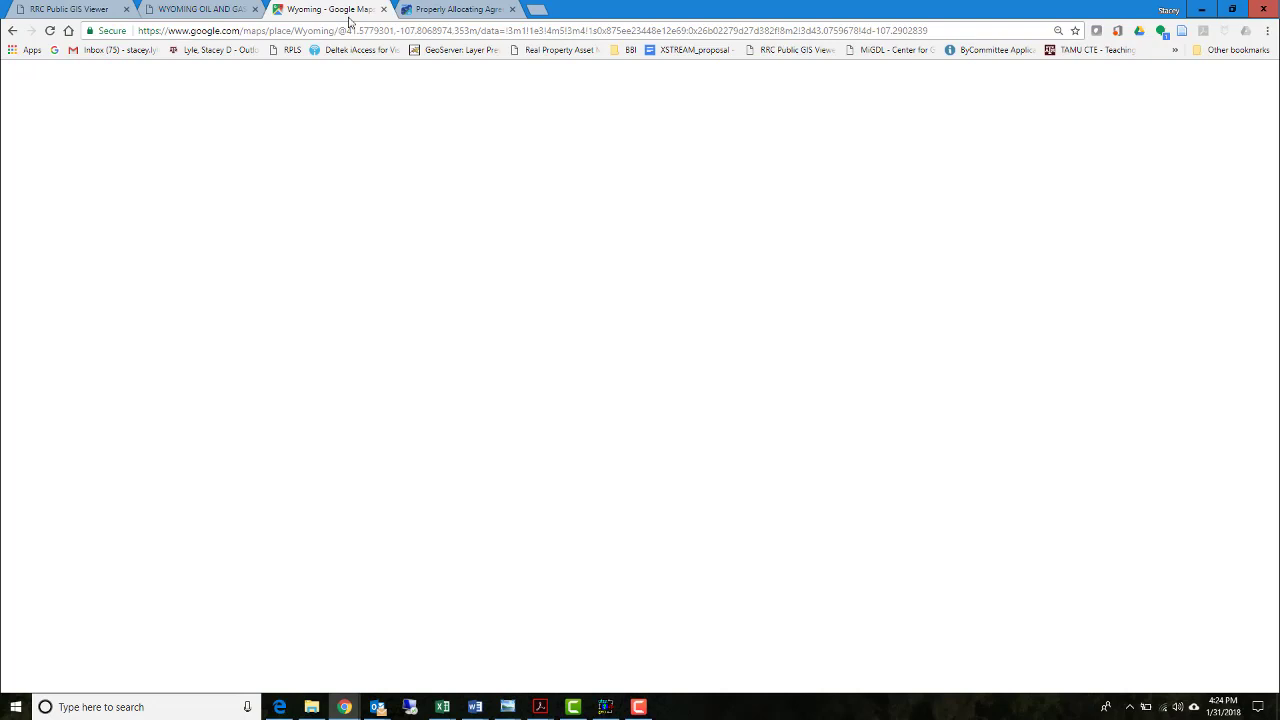